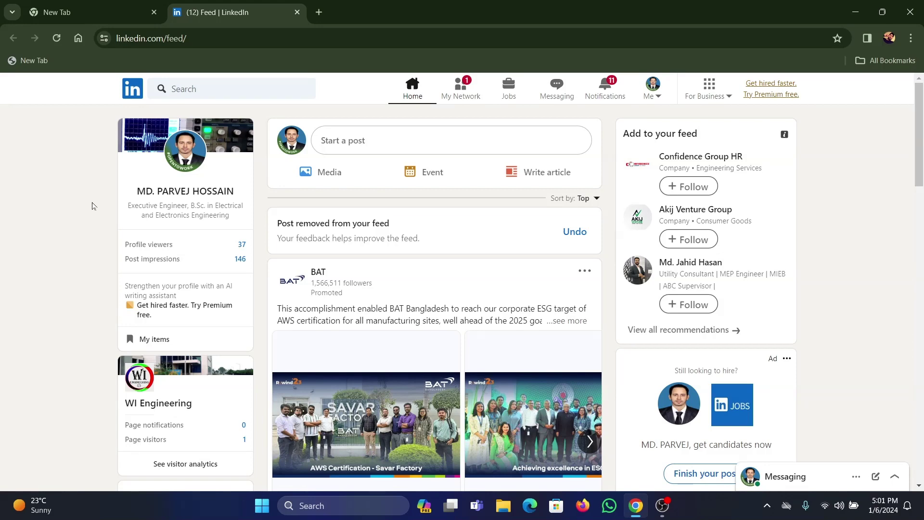
Step: Switch from the LinkedIn feed to the blank new browser tab showing Google
left_click(88, 19)
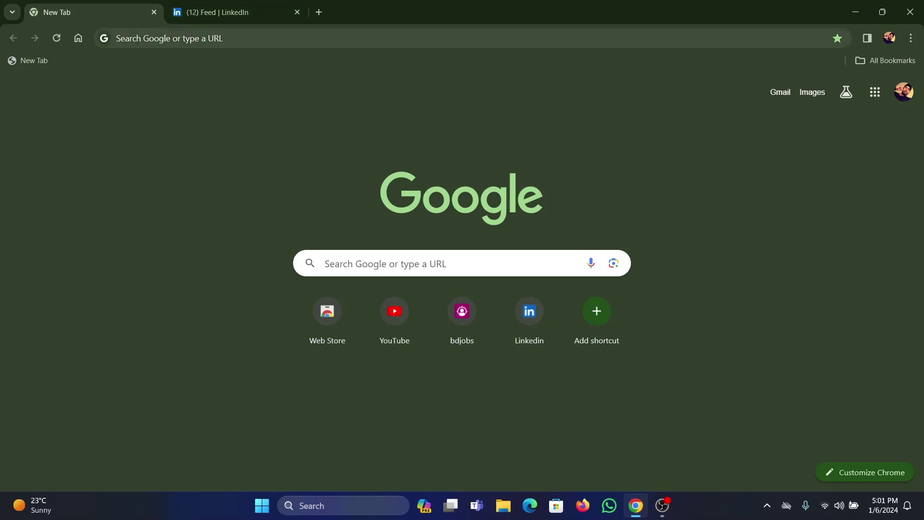
Step: Load the autocompleted WI Engineering company admin feed URL from 'link', then return to the LinkedIn feed tab
left_click(124, 38)
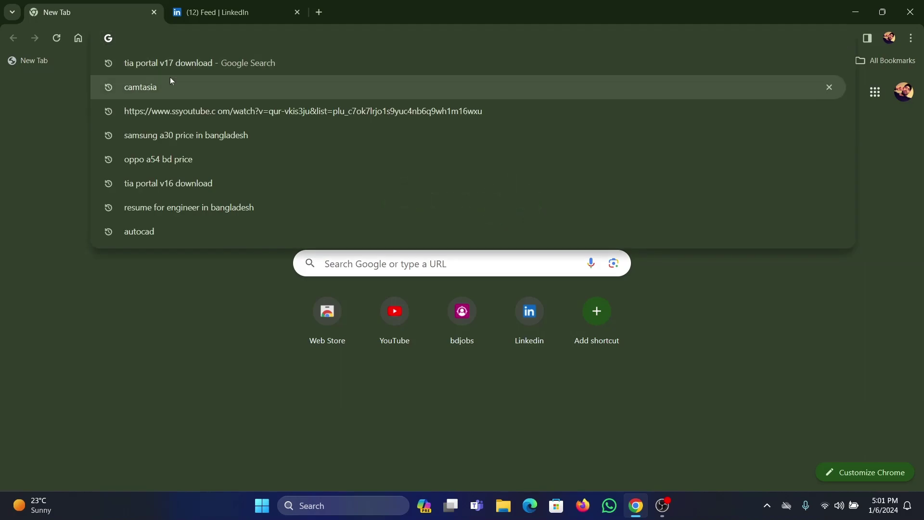
type("li")
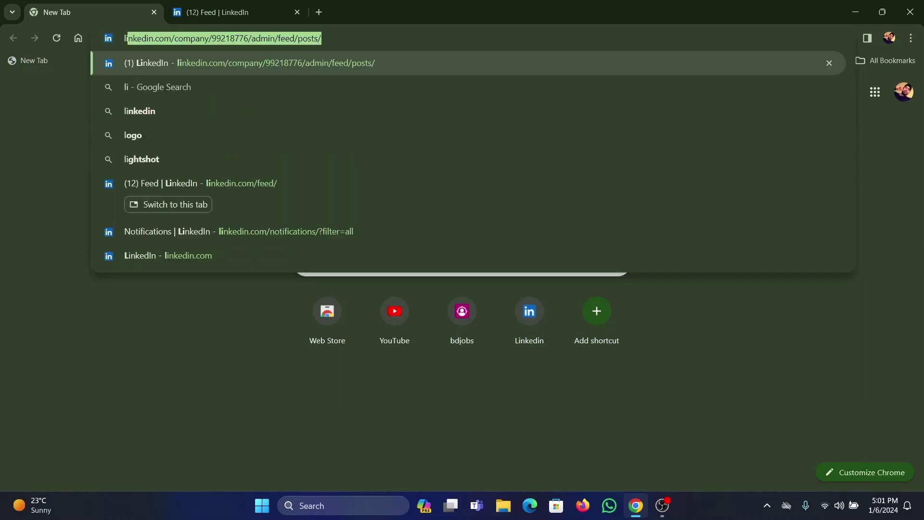
type("nk")
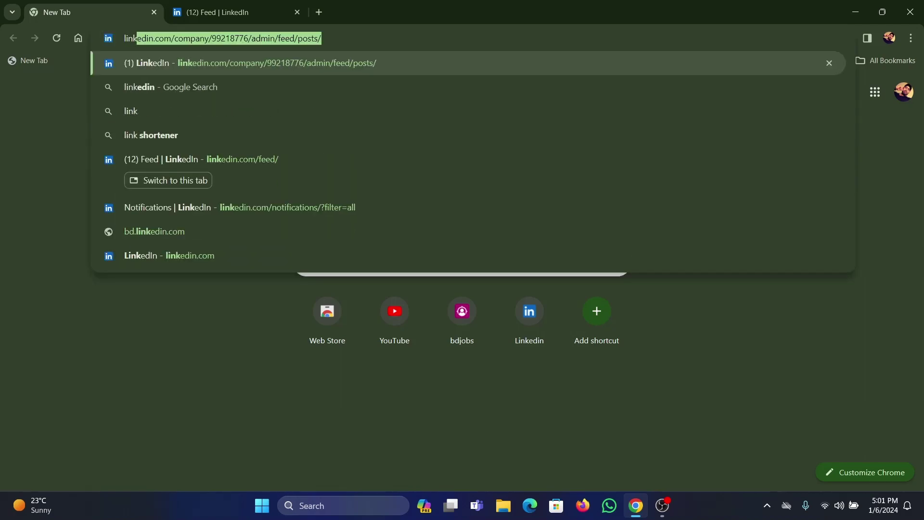
left_click(158, 65)
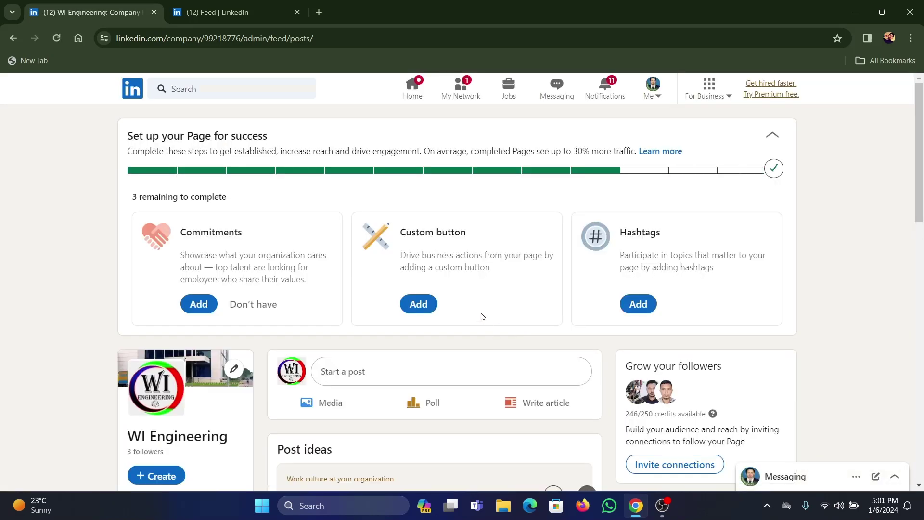
left_click(224, 13)
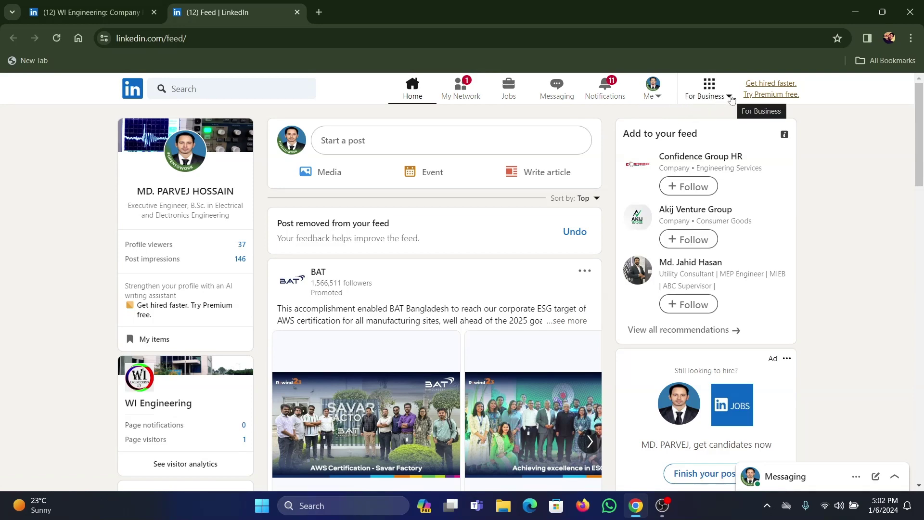
Step: Choose 'Create a Company Page' from the For Business panel
left_click(732, 99)
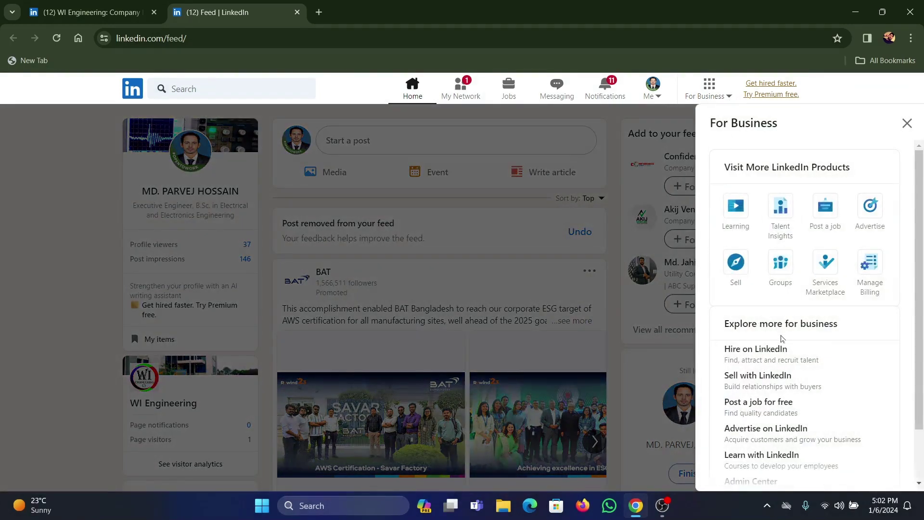
scroll(787, 338, "down", 2)
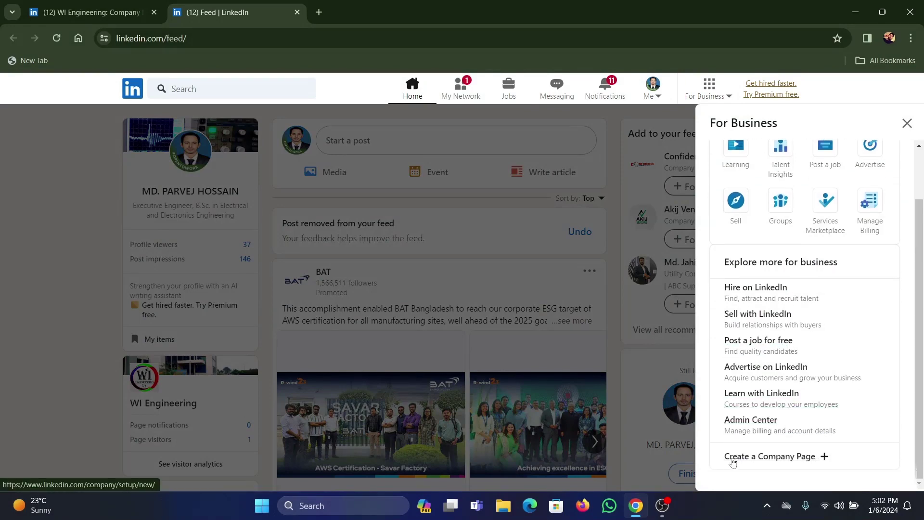
left_click(825, 463)
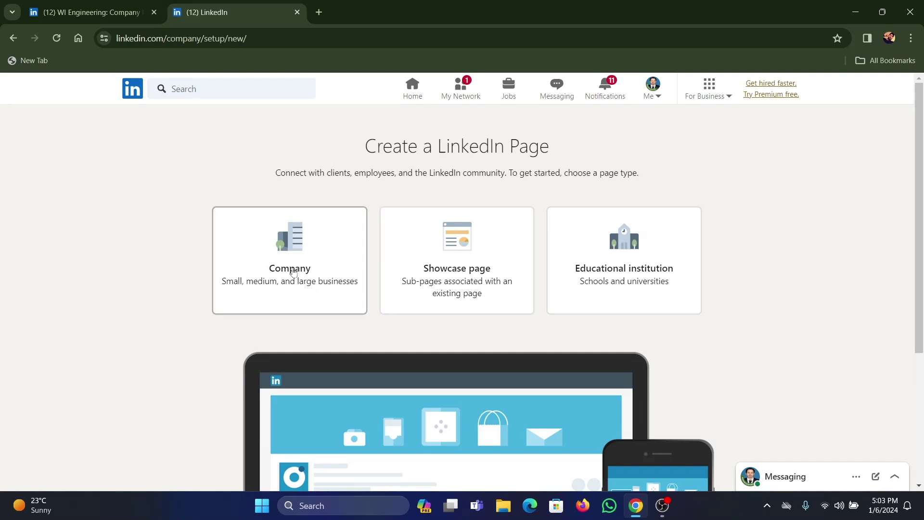
Step: Pick the Company page type and fill the name with the 'WI Engineering' suggestion
left_click(293, 270)
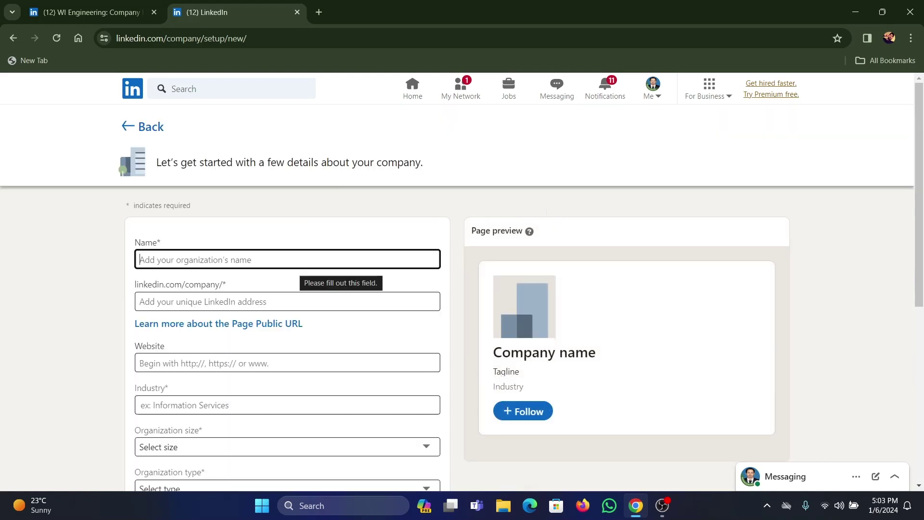
scroll(288, 262, "down", 3)
scroll(200, 221, "up", 1)
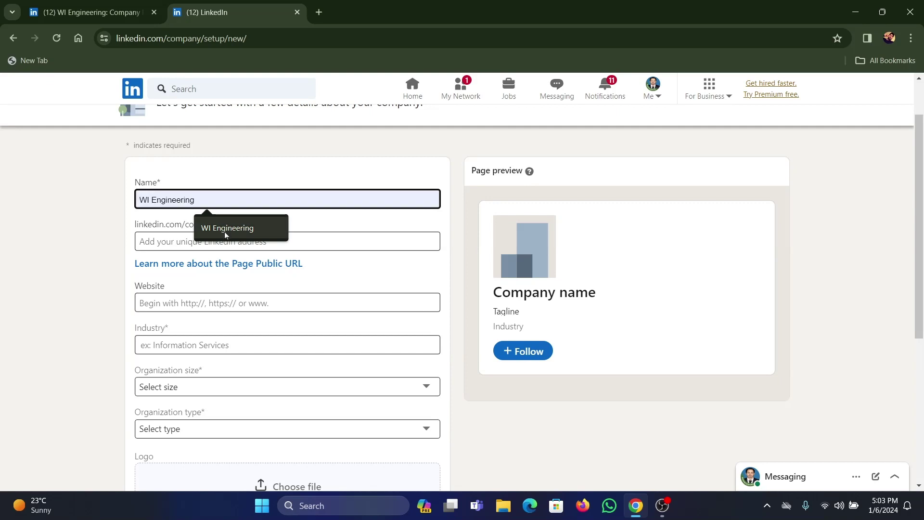
left_click(223, 231)
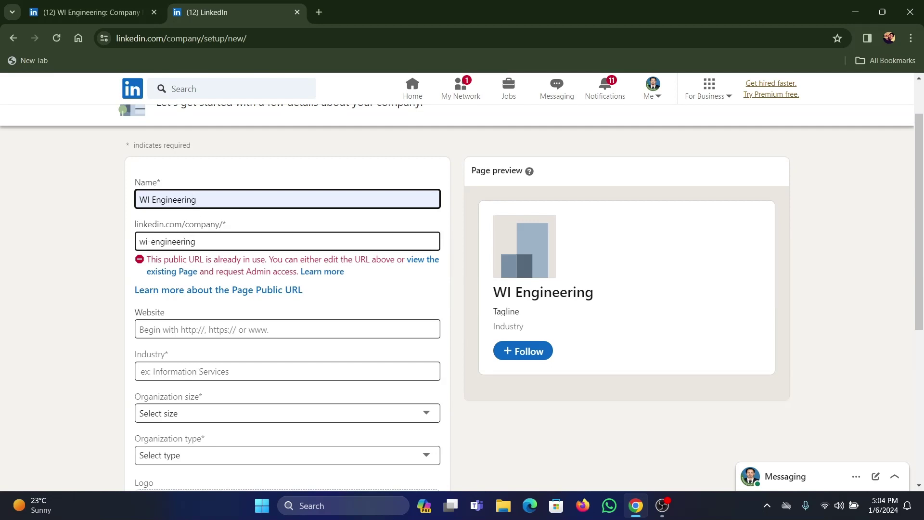
Step: Leave the company website field empty and move on to the industry field
scroll(170, 259, "down", 3)
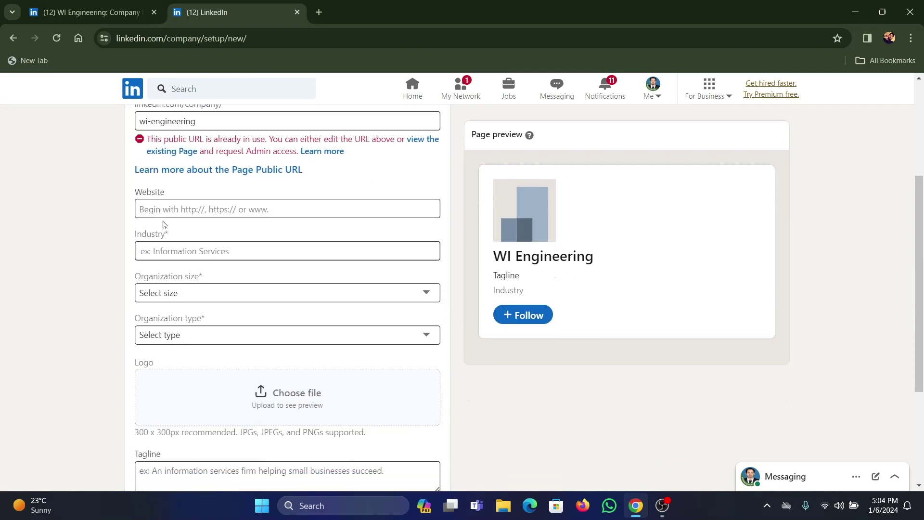
left_click(148, 195)
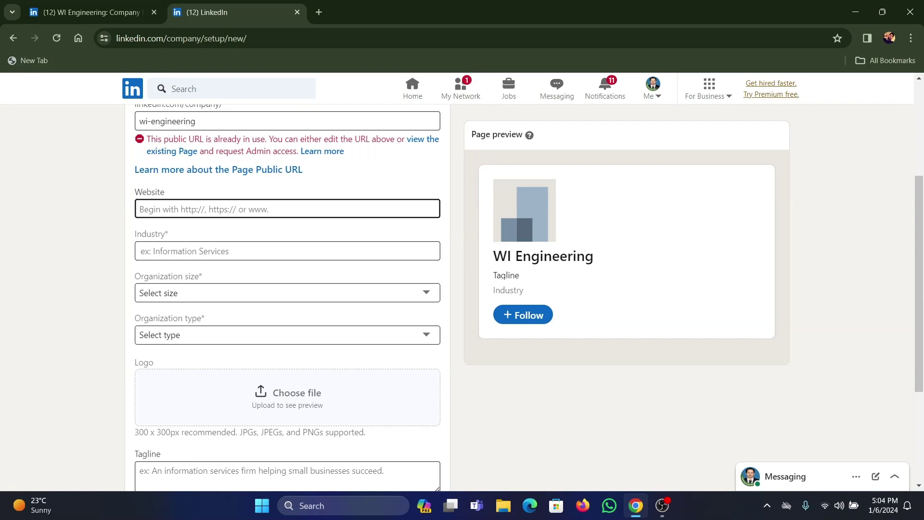
left_click(216, 265)
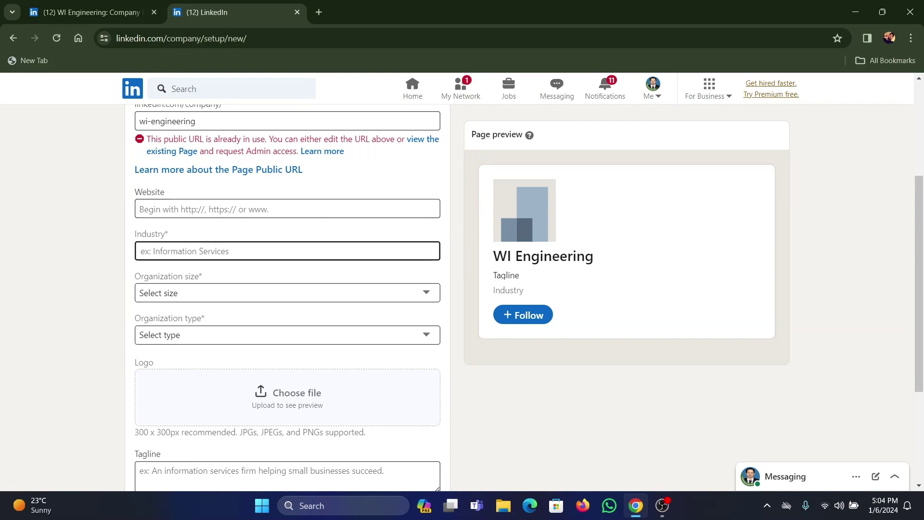
key("Tab")
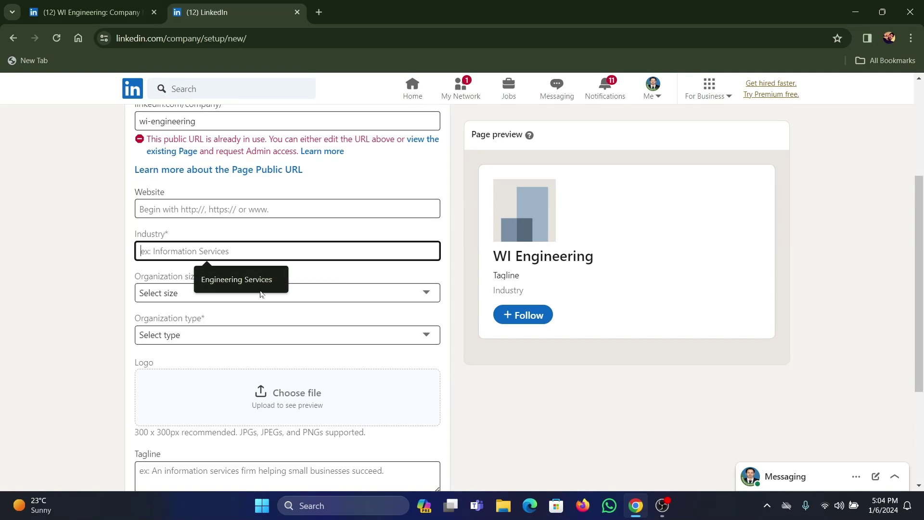
Step: Set organization size to 11–50 employees and organization type to Nonprofit
left_click(325, 293)
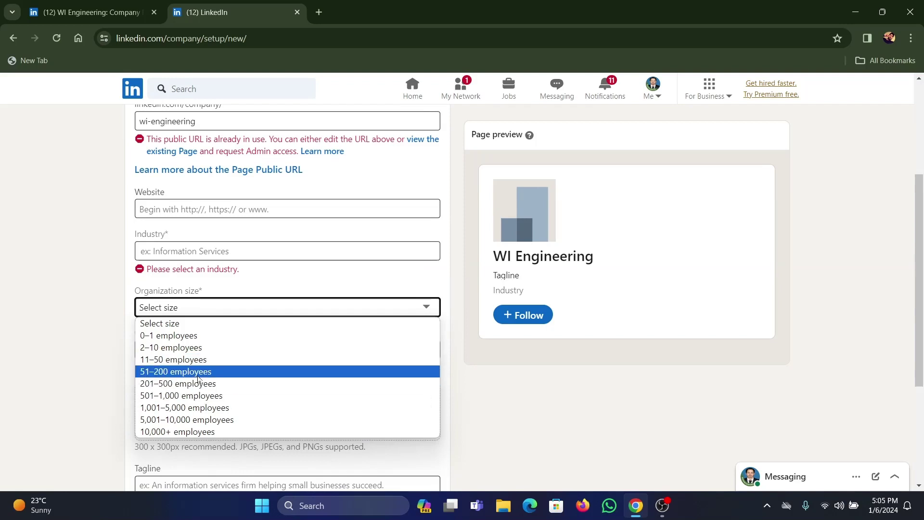
left_click(155, 364)
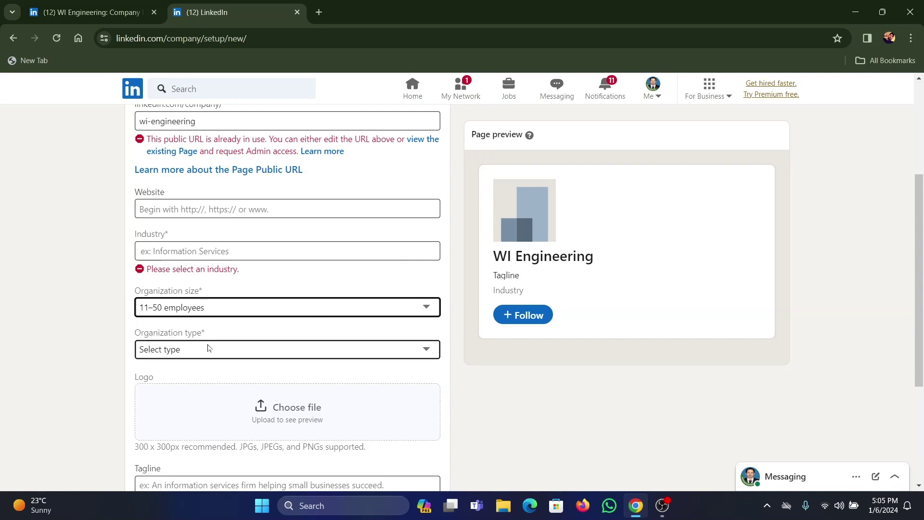
left_click(425, 349)
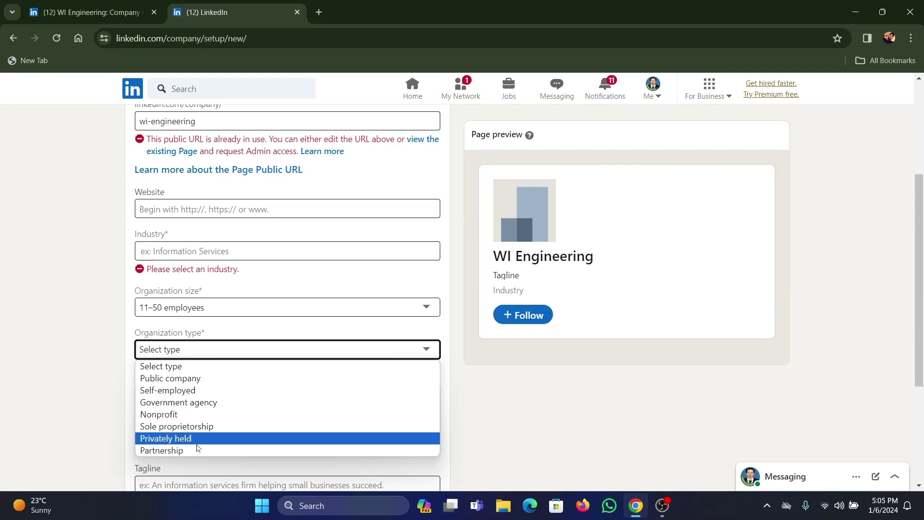
left_click(182, 417)
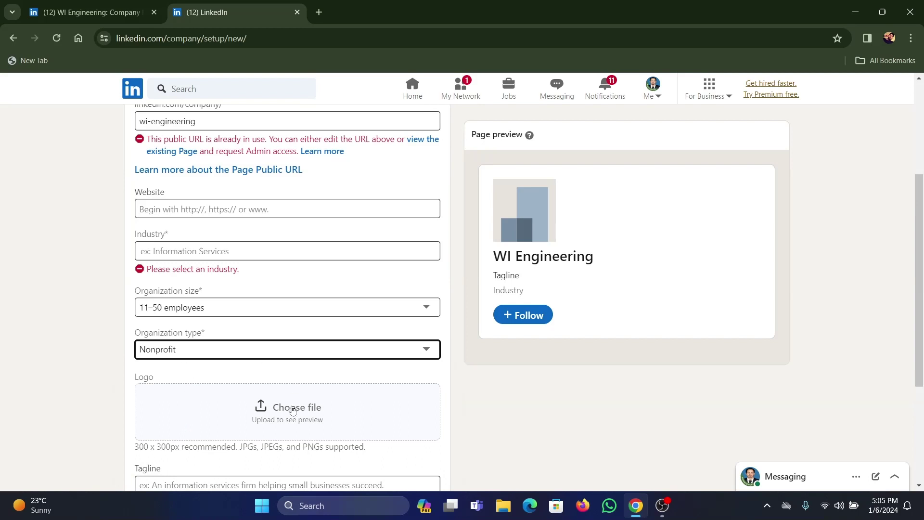
scroll(294, 380, "down", 4)
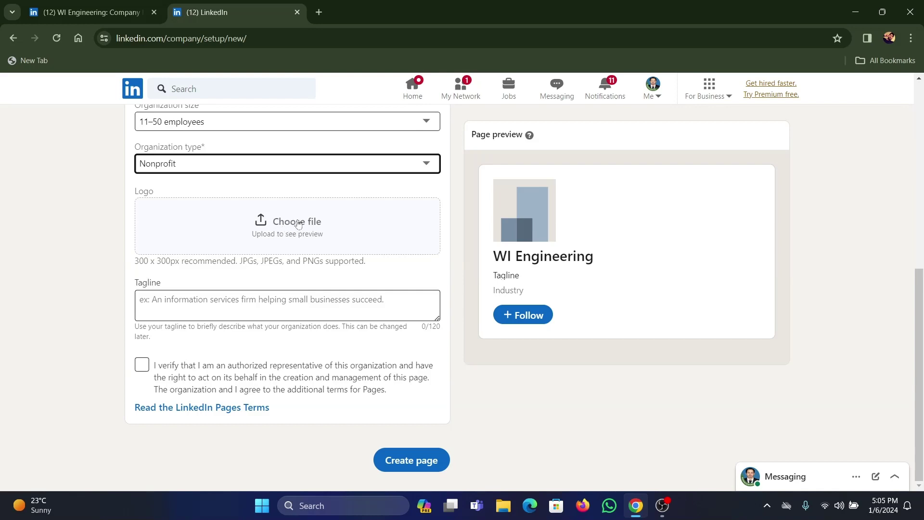
left_click(297, 222)
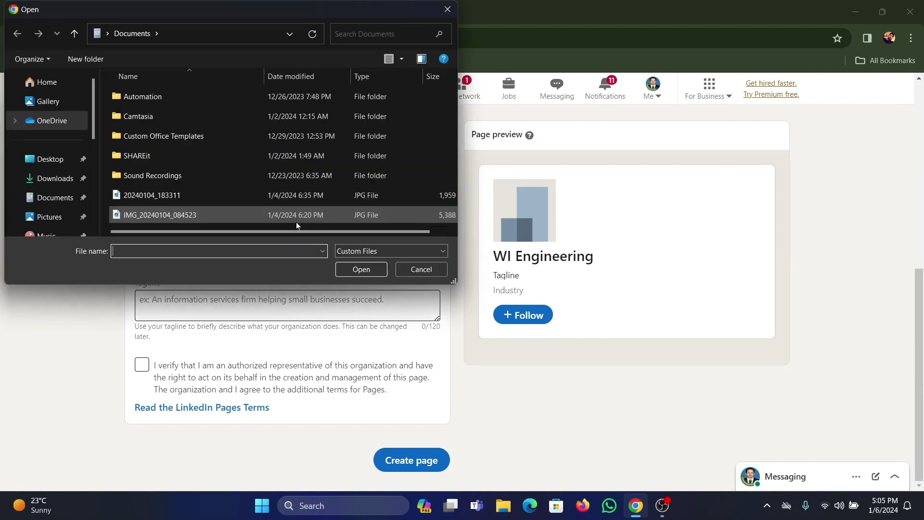
scroll(97, 163, "down", 1)
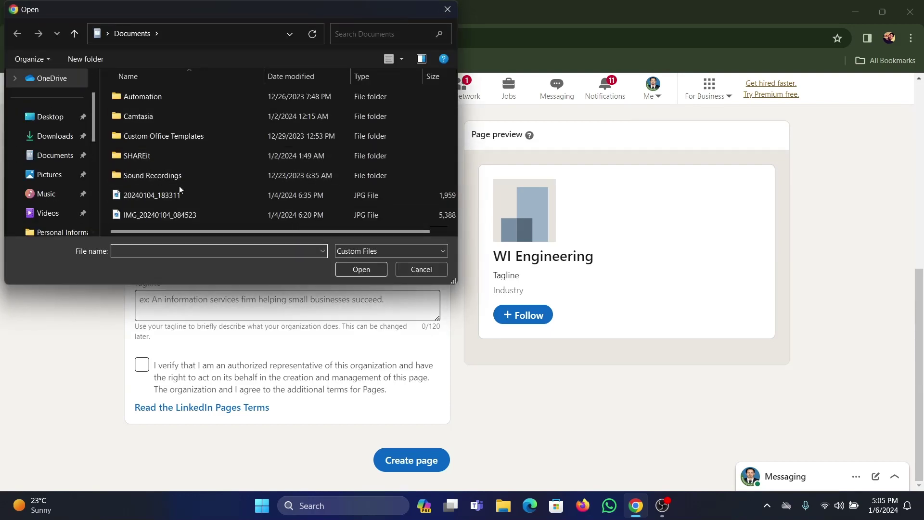
left_click(421, 270)
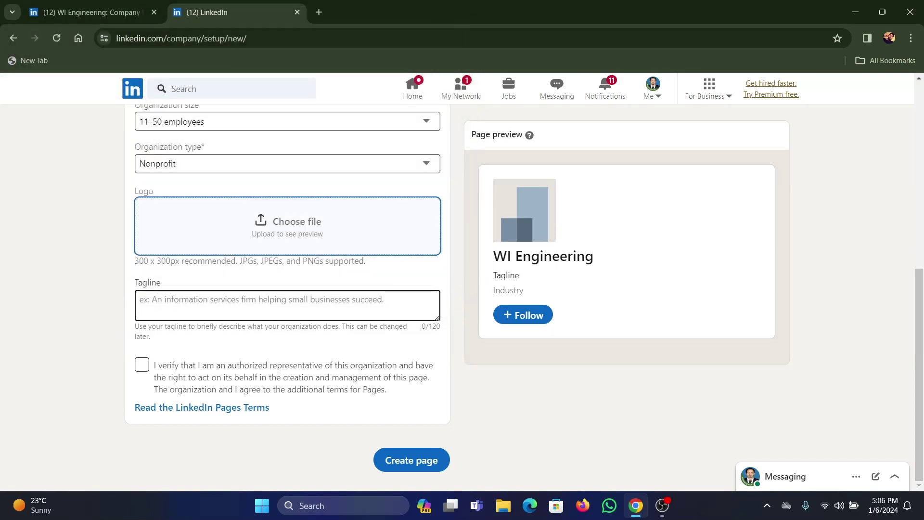
Step: Tick the authorized-representative checkbox and switch to the WI Engineering: Company admin tab
left_click(142, 367)
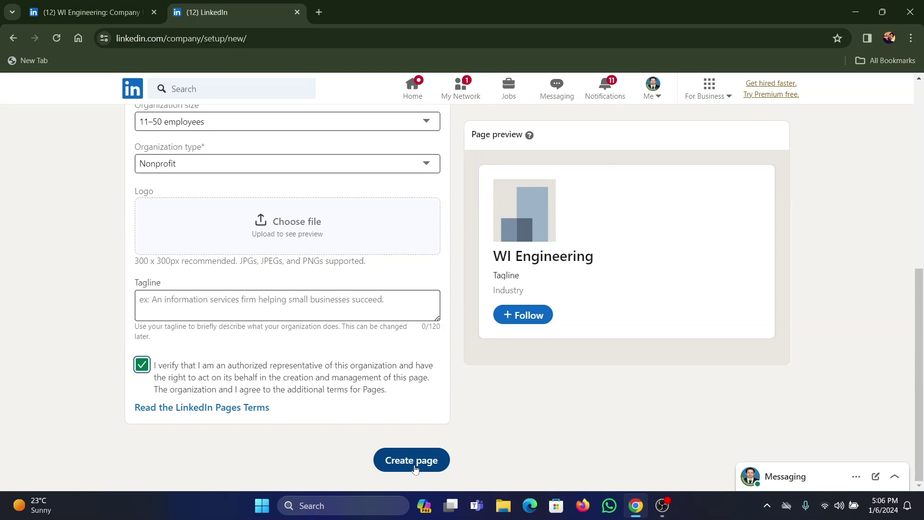
left_click(144, 16)
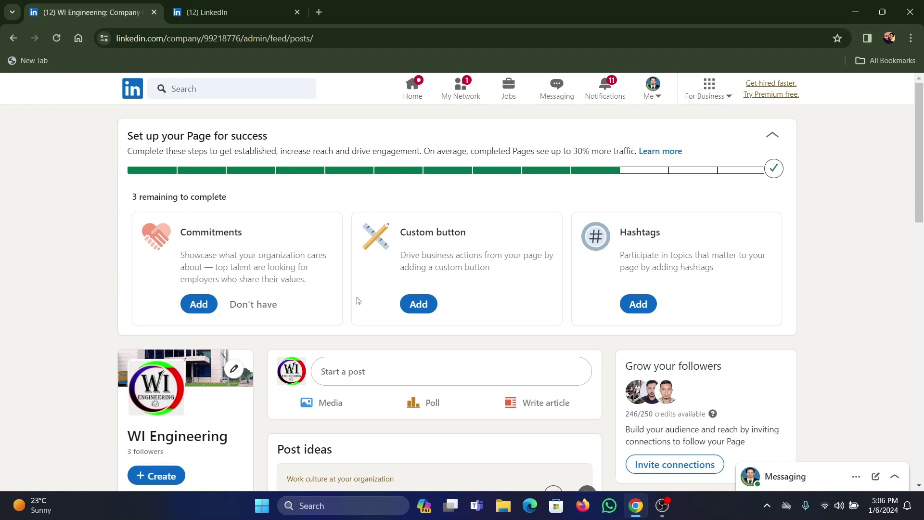
scroll(357, 301, "down", 3)
scroll(354, 298, "down", 3)
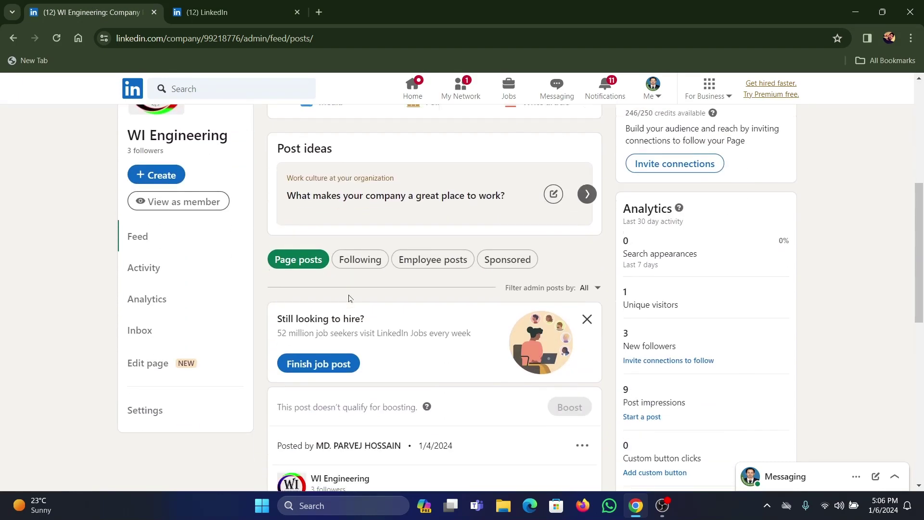
scroll(254, 291, "up", 2)
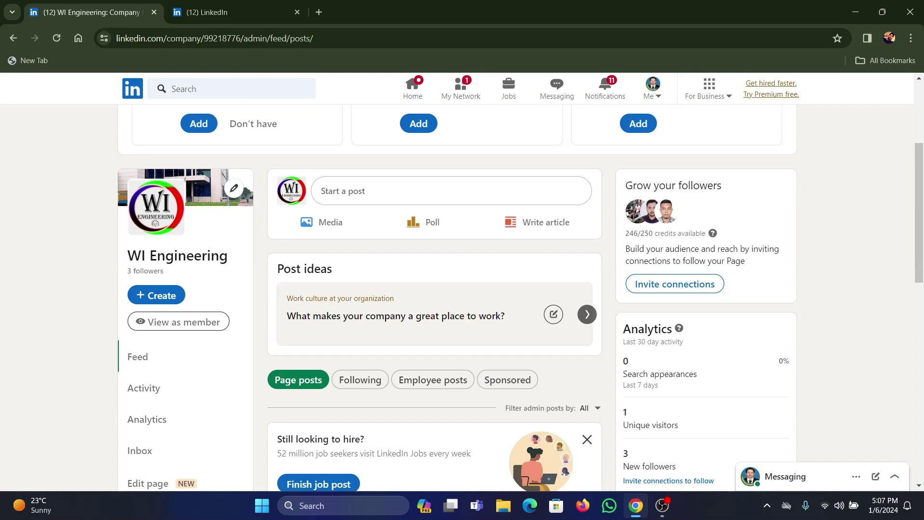
scroll(282, 227, "up", 3)
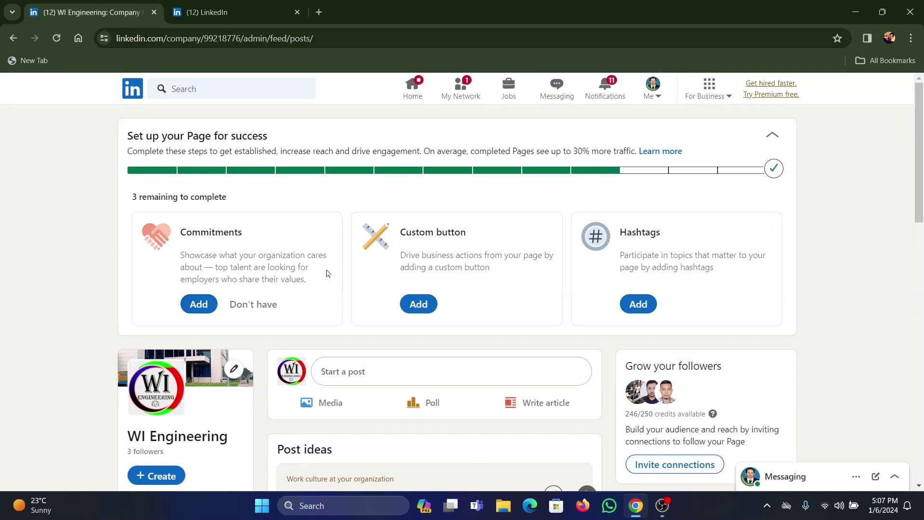
scroll(327, 272, "down", 3)
scroll(245, 313, "down", 1)
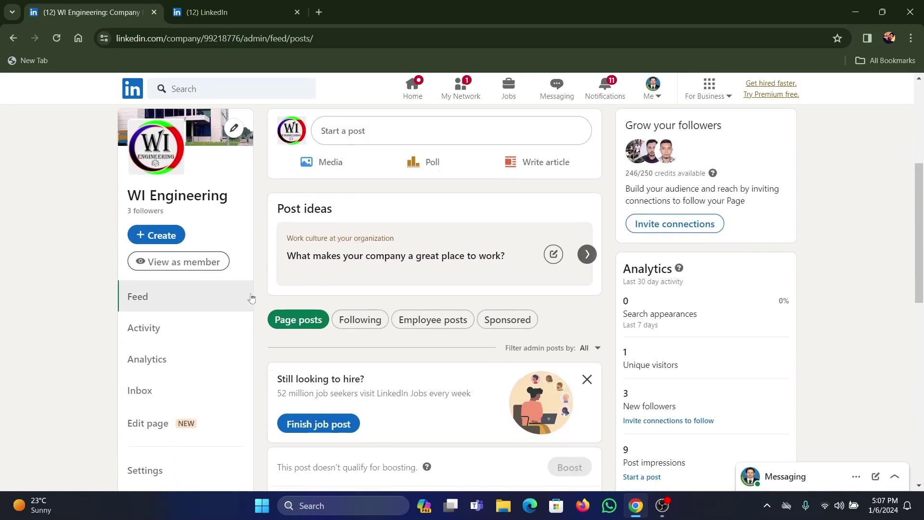
scroll(163, 262, "down", 2)
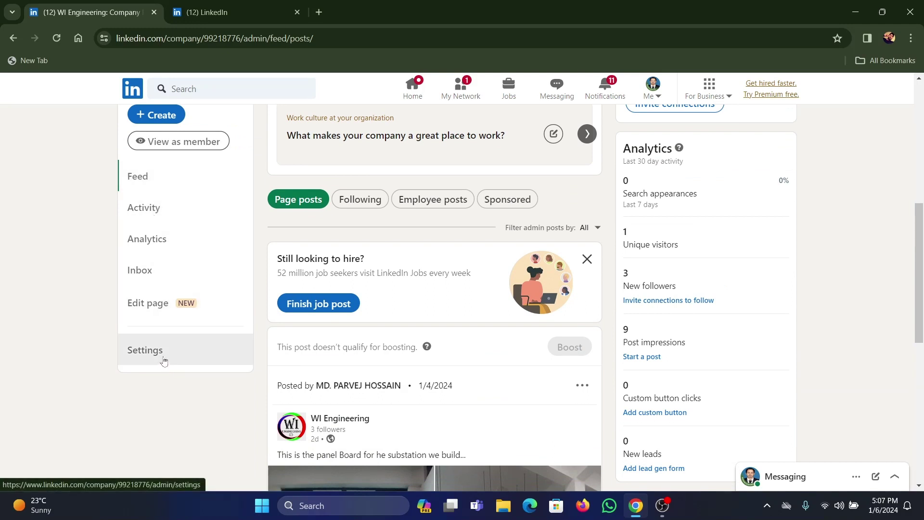
left_click(158, 307)
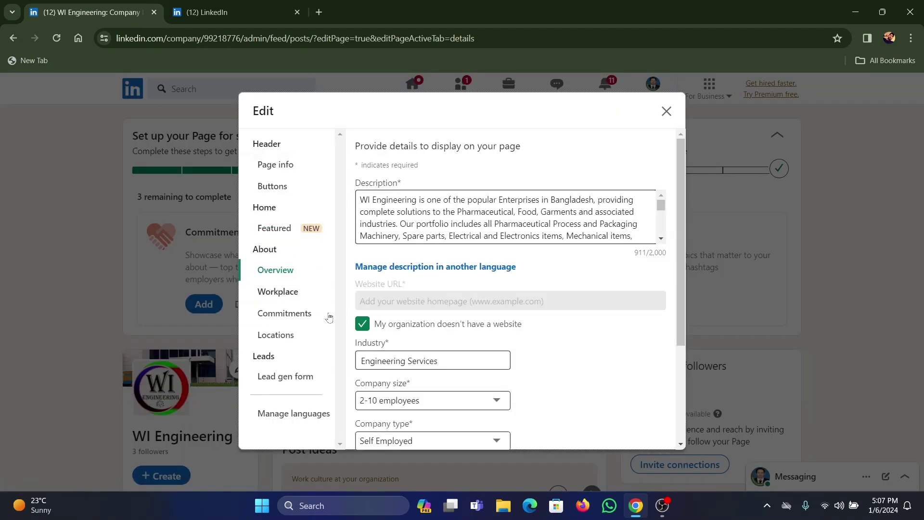
key("Tab")
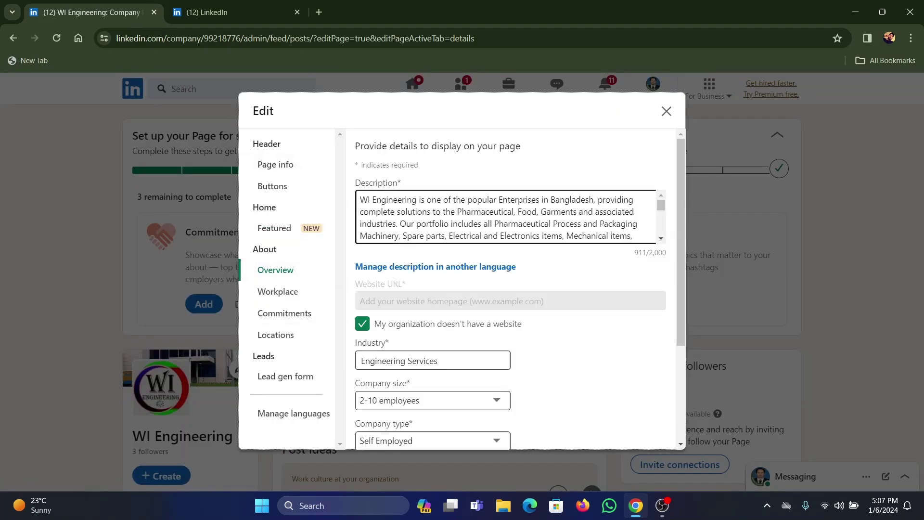
left_click(375, 192)
left_click(384, 305)
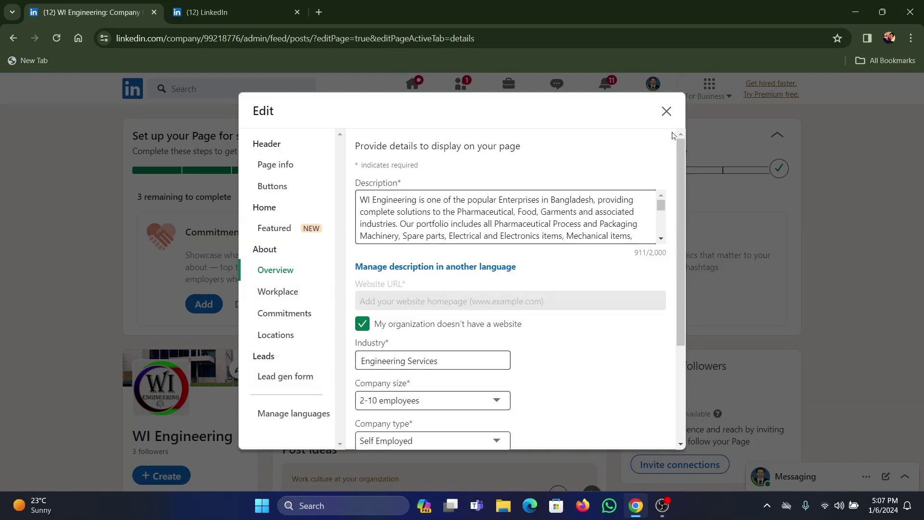
left_click(666, 112)
scroll(316, 311, "down", 2)
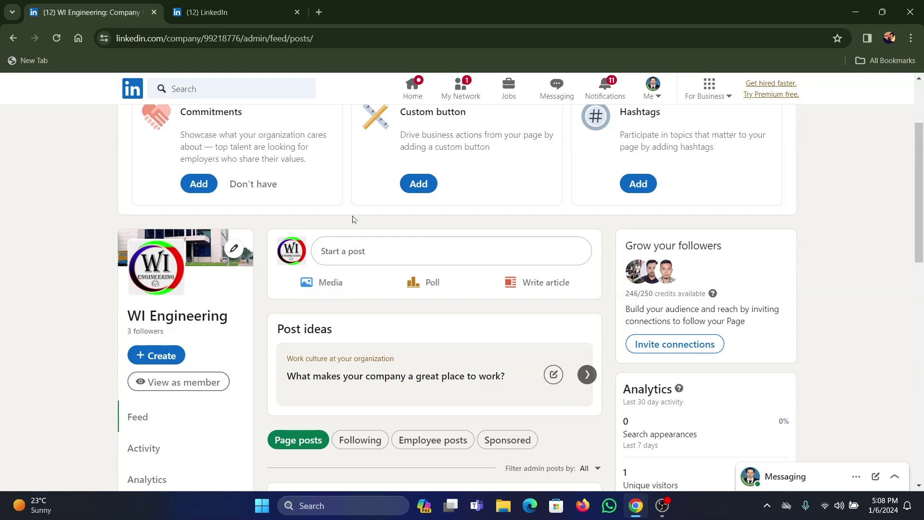
scroll(353, 219, "up", 1)
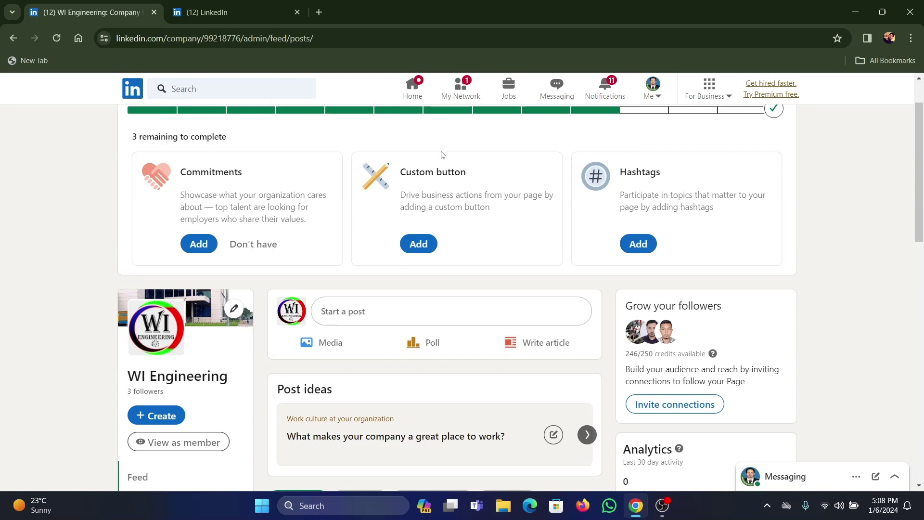
left_click(662, 505)
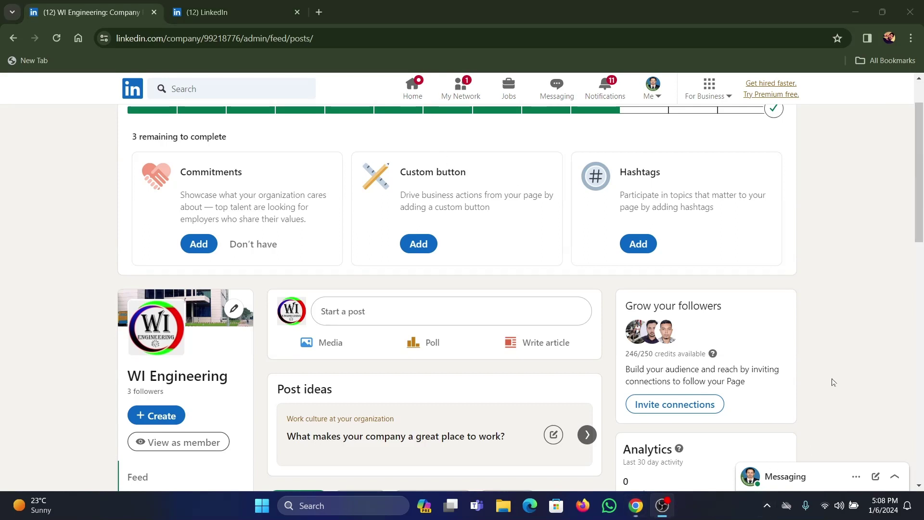